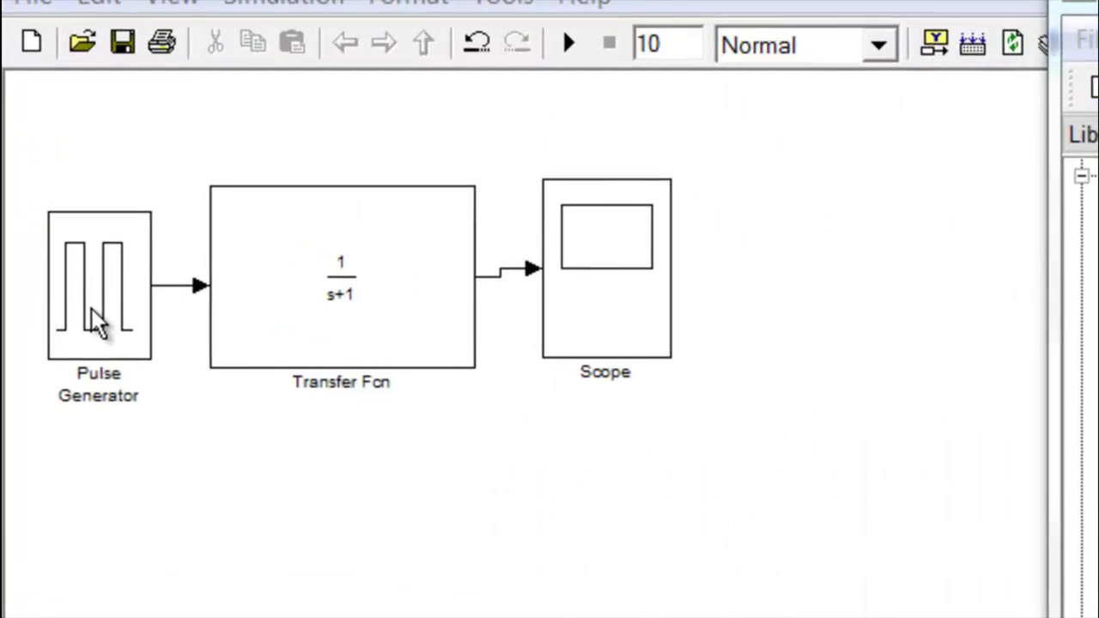
# Give the Pulse Generator amplitude 10000, period 100 s and pulse width 0.0007352%.
pyautogui.doubleClick(47, 184)
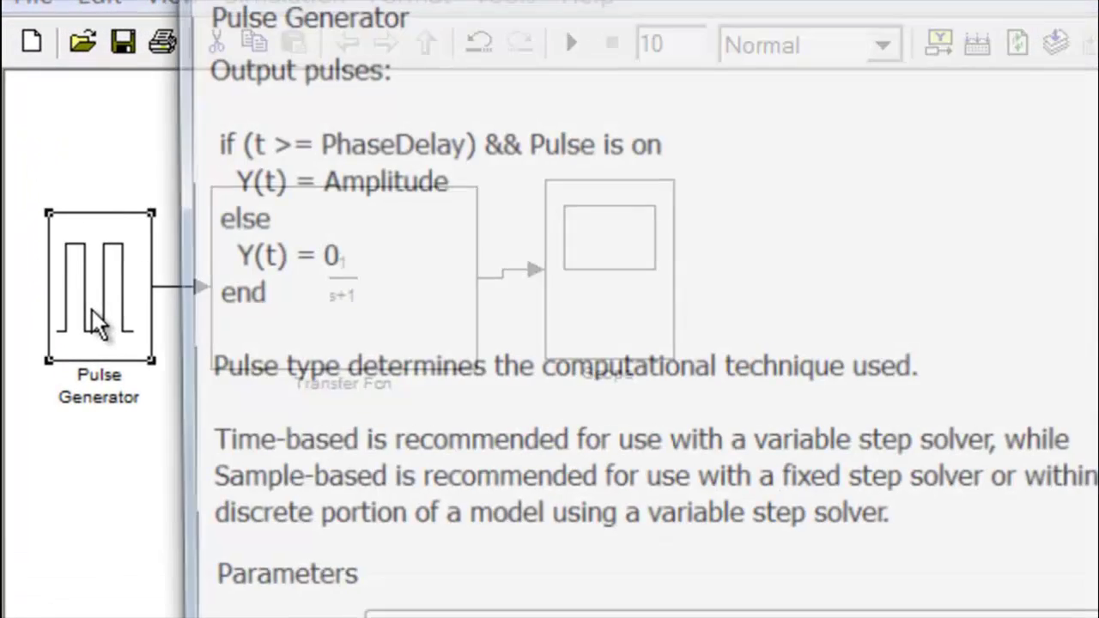
pyautogui.moveTo(1006, 106); pyautogui.dragTo(992, 414)
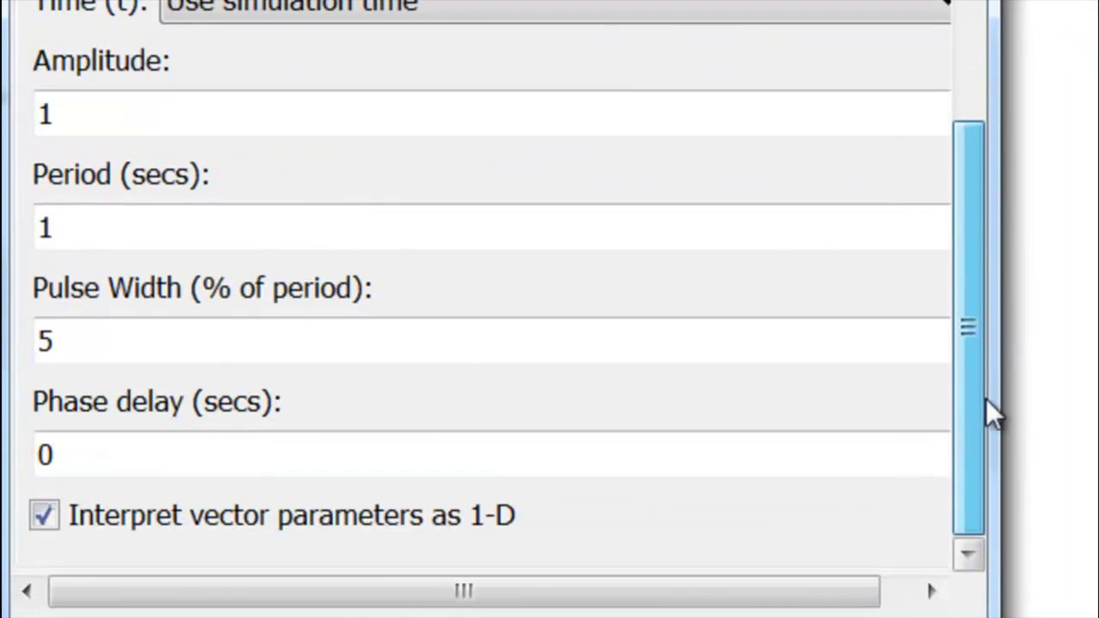
pyautogui.doubleClick(199, 116)
pyautogui.press('BackSpace')
pyautogui.write('10')
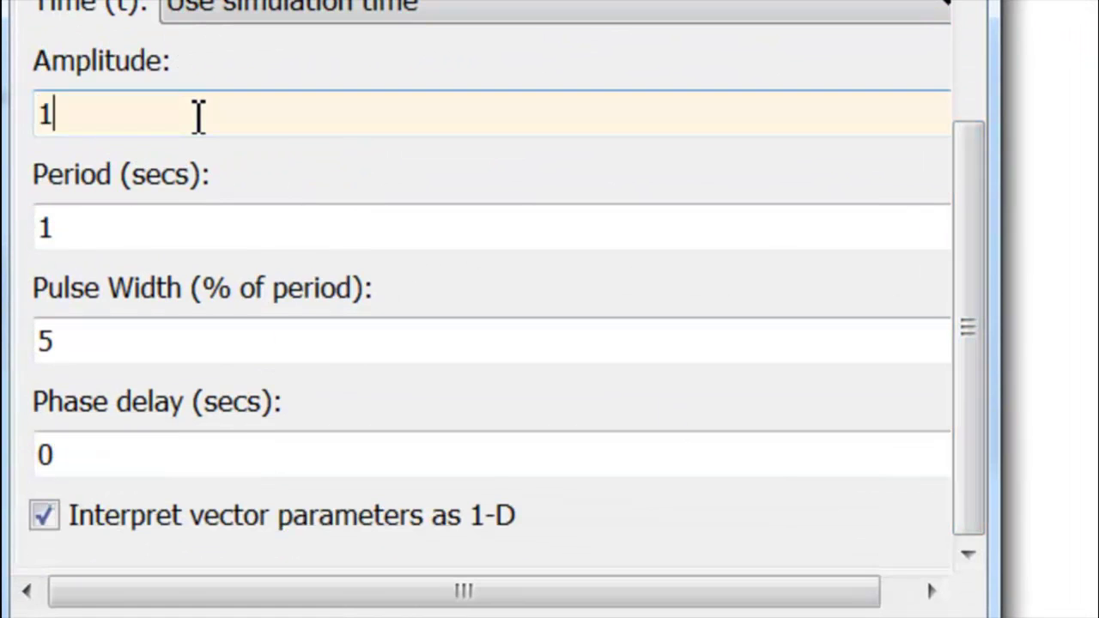
pyautogui.write('000')
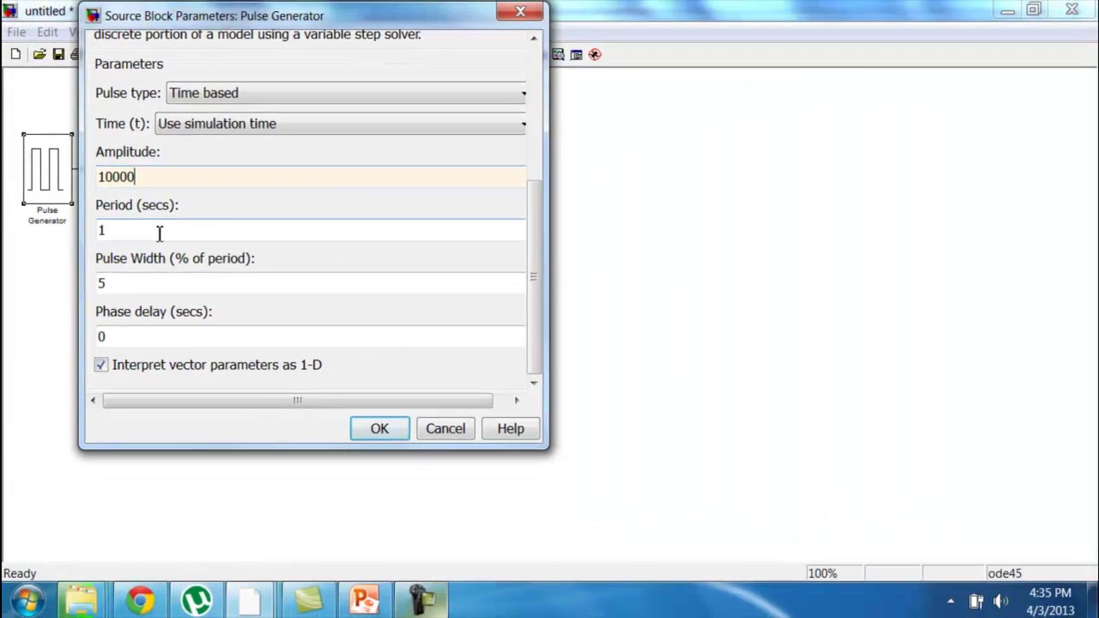
pyautogui.doubleClick(162, 231)
pyautogui.press('BackSpace')
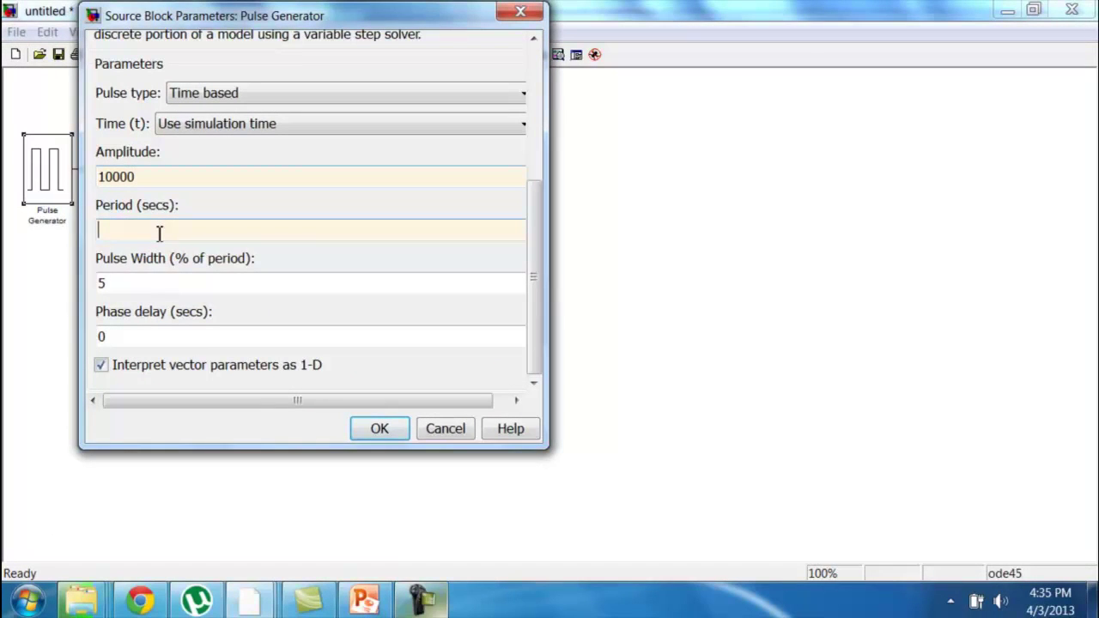
pyautogui.write('100')
pyautogui.doubleClick(163, 283)
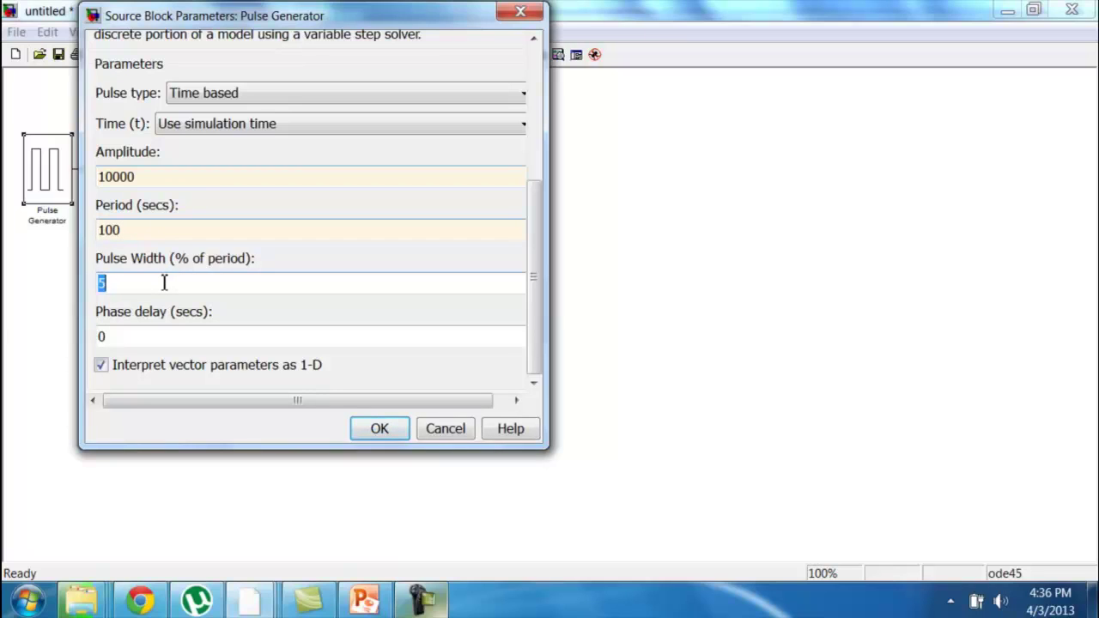
pyautogui.press('BackSpace')
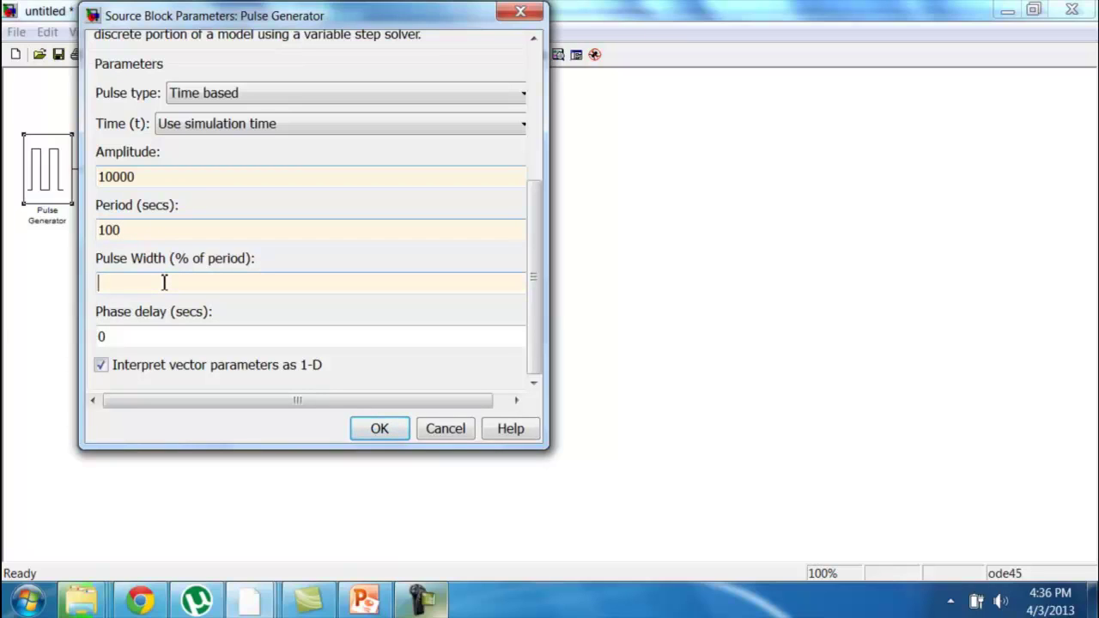
pyautogui.write('0.0007352')
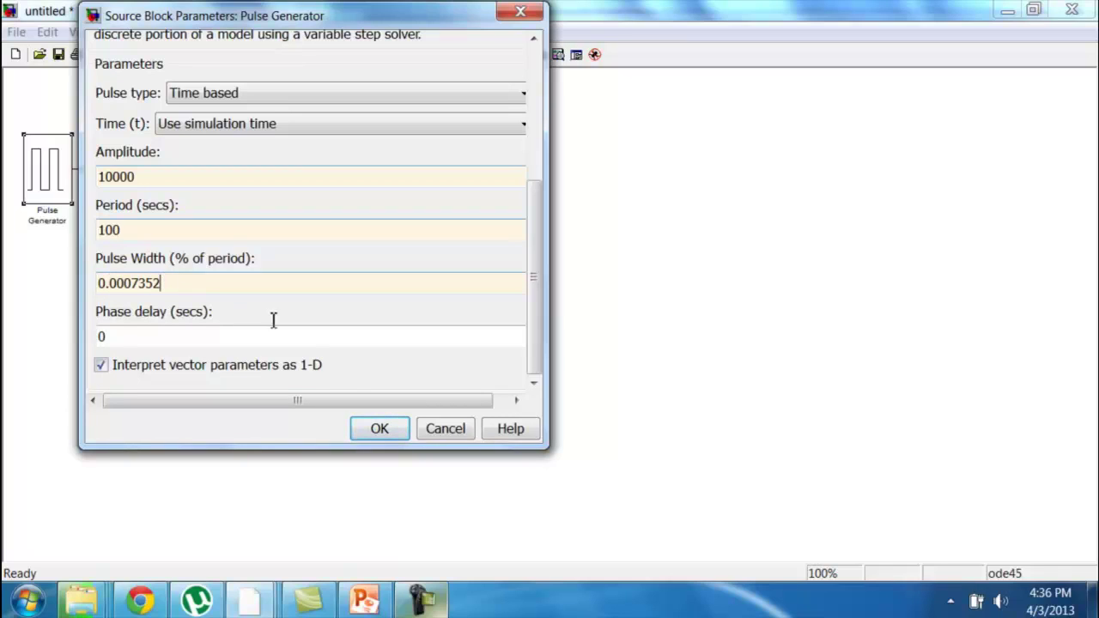
pyautogui.click(379, 430)
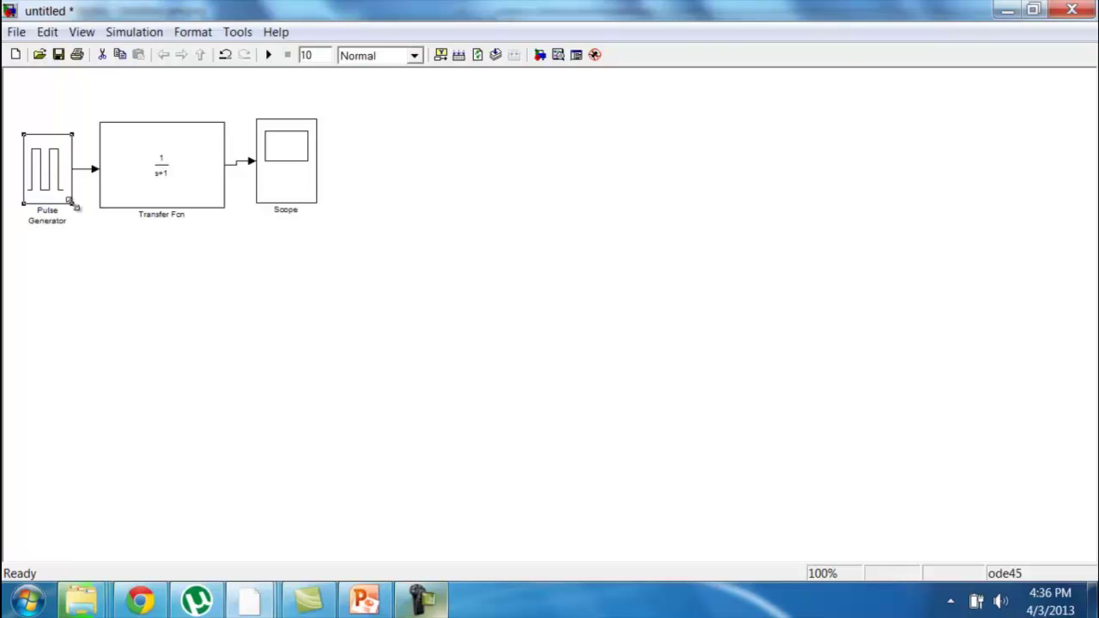
# Set the Transfer Fcn numerator to [.1768] and denominator to [5 1].
pyautogui.doubleClick(191, 176)
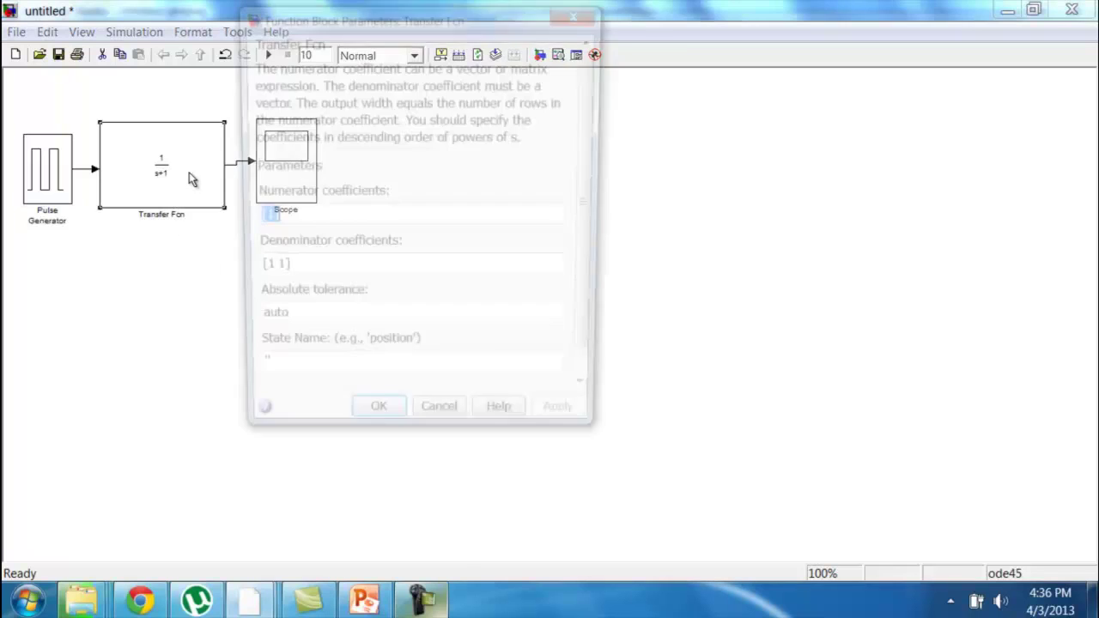
pyautogui.doubleClick(260, 219)
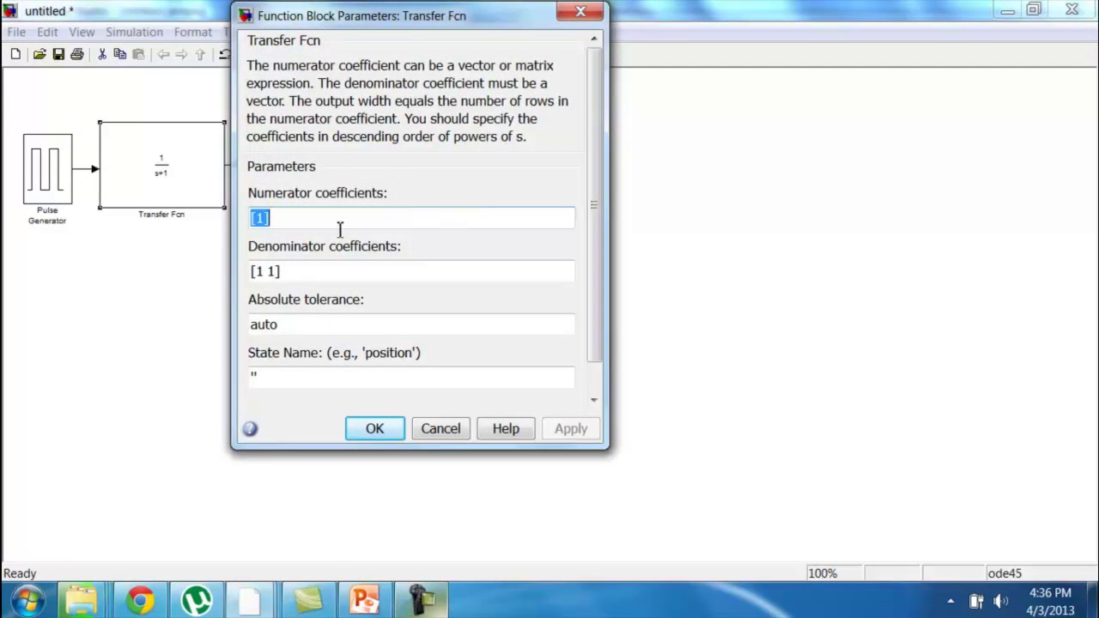
pyautogui.click(267, 221)
pyautogui.press('BackSpace')
pyautogui.write('.')
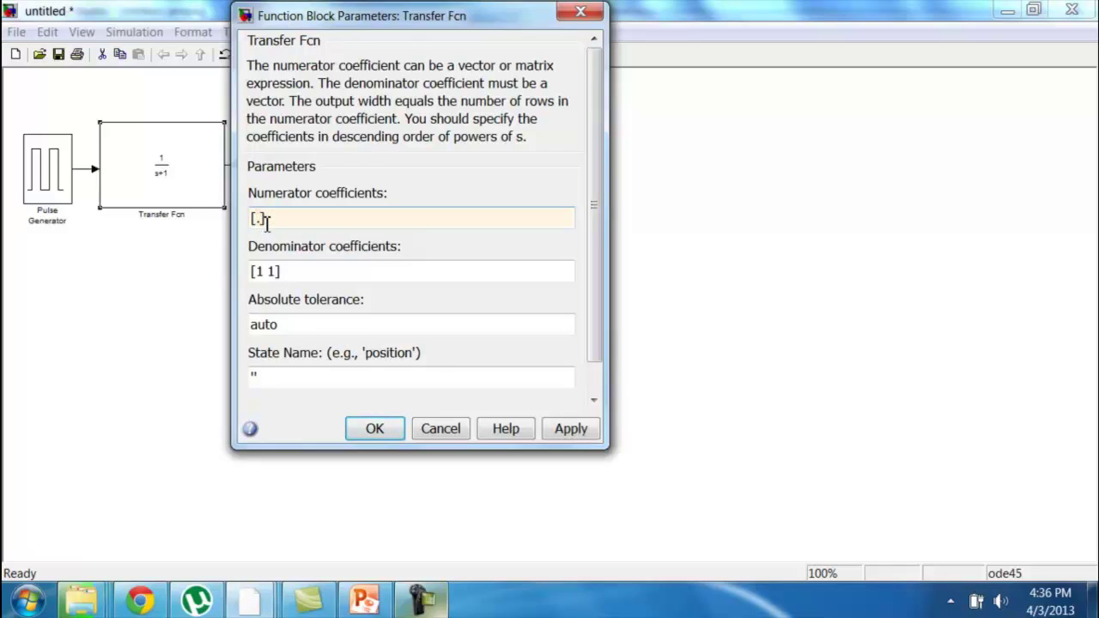
pyautogui.write('1768')
pyautogui.doubleClick(260, 272)
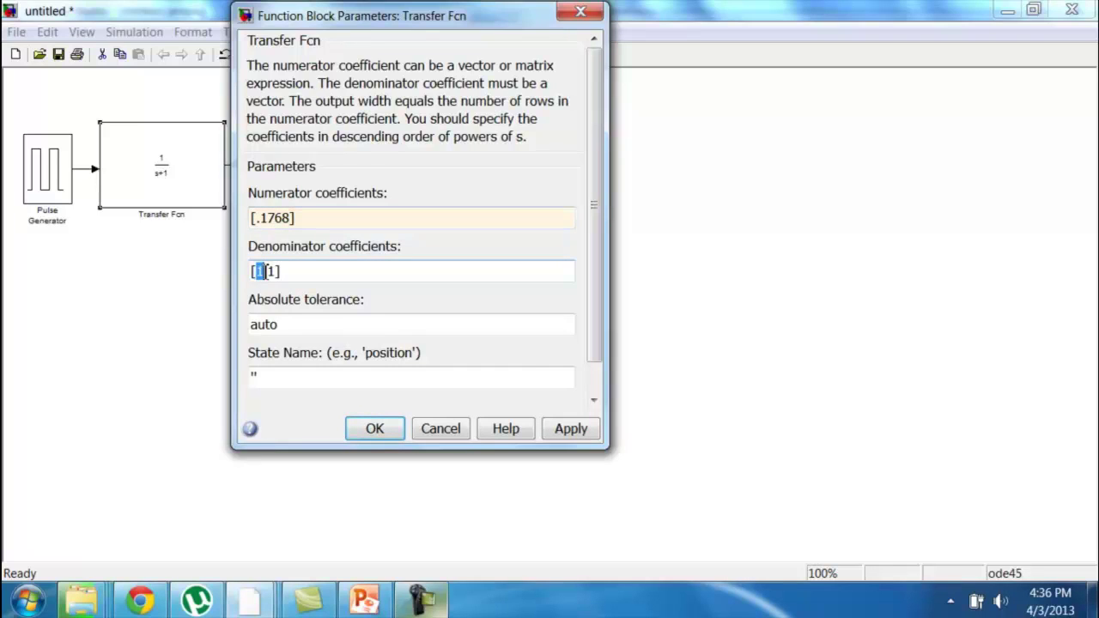
pyautogui.write('5')
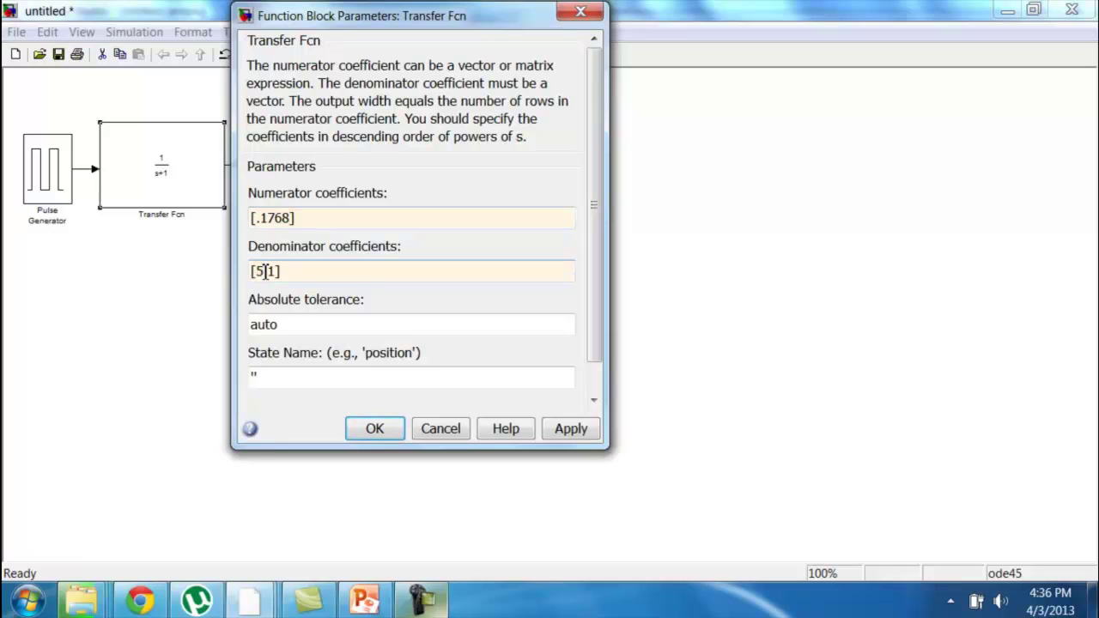
pyautogui.click(375, 432)
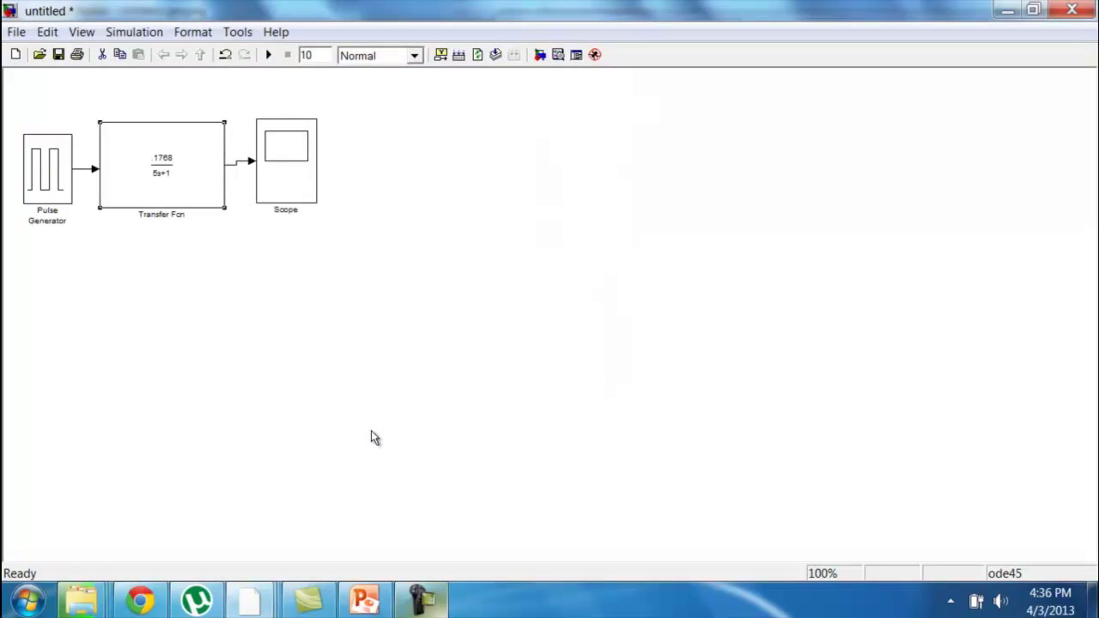
pyautogui.click(399, 212)
# Run the simulation and autoscale the Scope plot to show the decay from about 0.26.
pyautogui.click(268, 55)
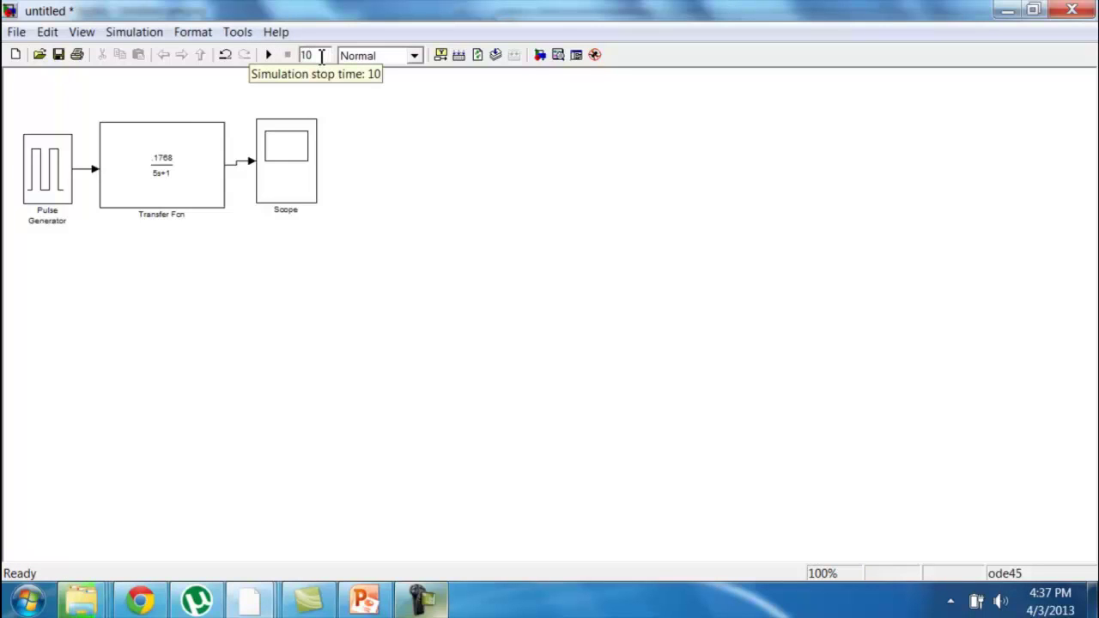
pyautogui.doubleClick(287, 178)
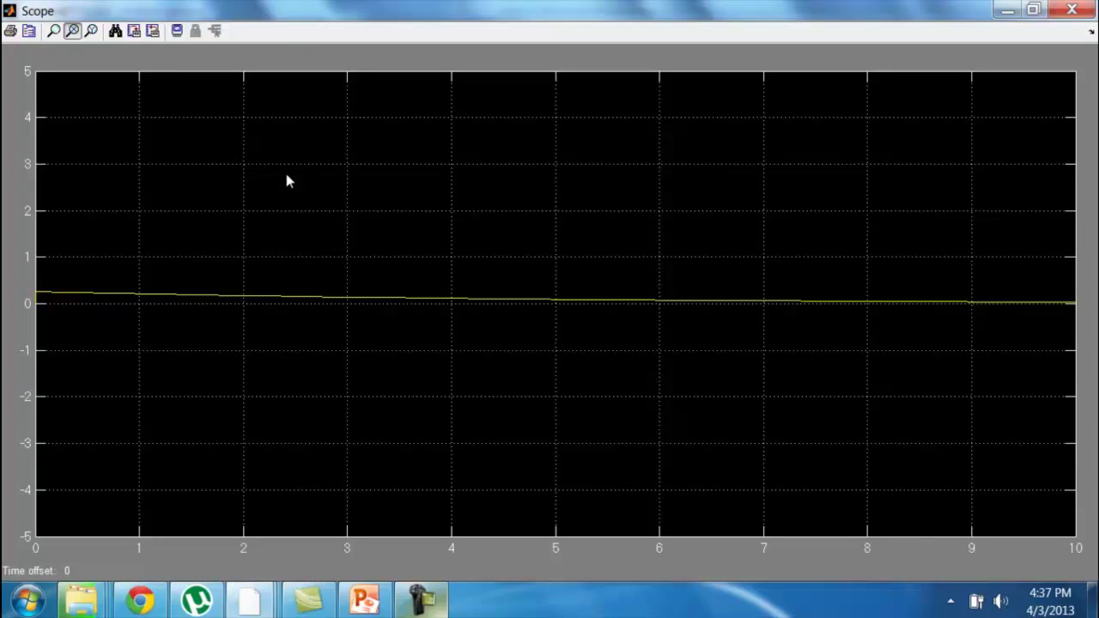
pyautogui.click(115, 30)
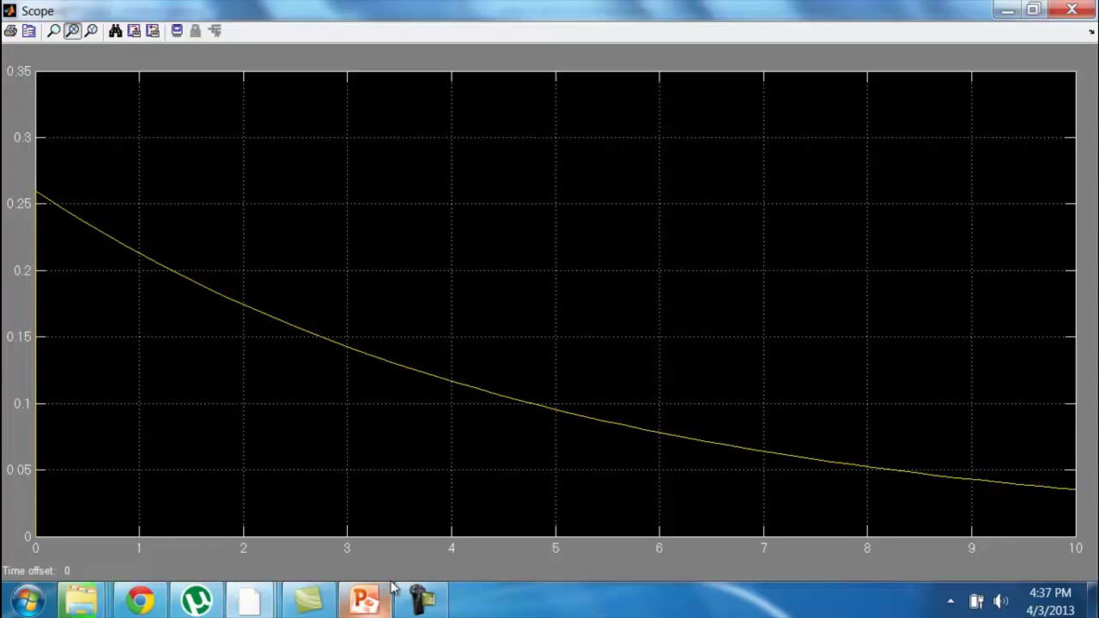
# Switch to the PowerPoint slides, then bring up the Camtasia recorder and project.
pyautogui.click(366, 601)
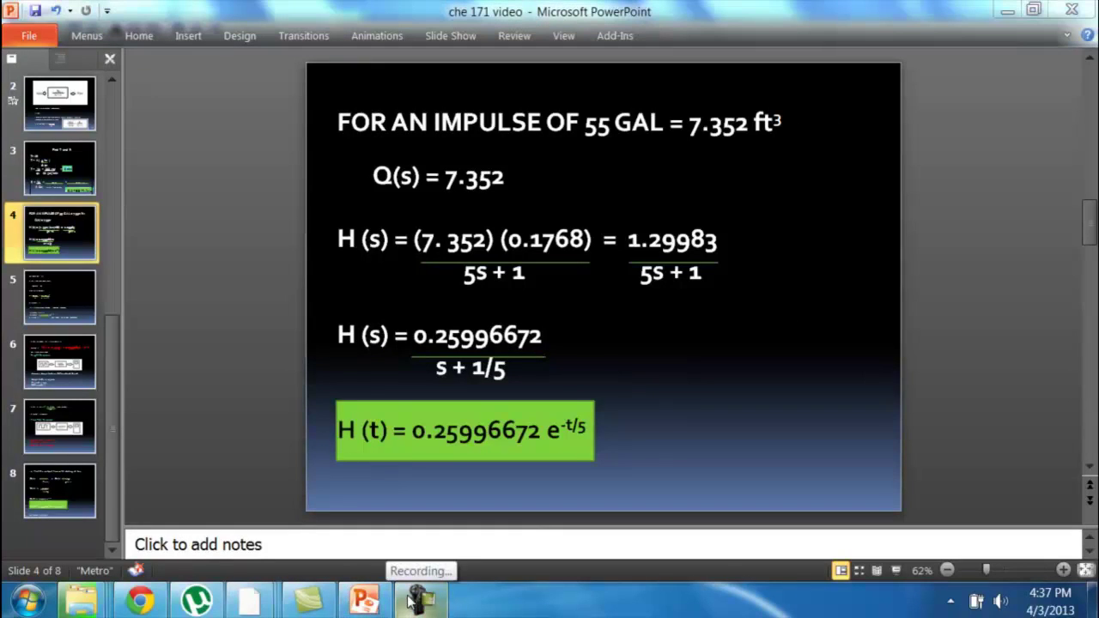
pyautogui.click(430, 603)
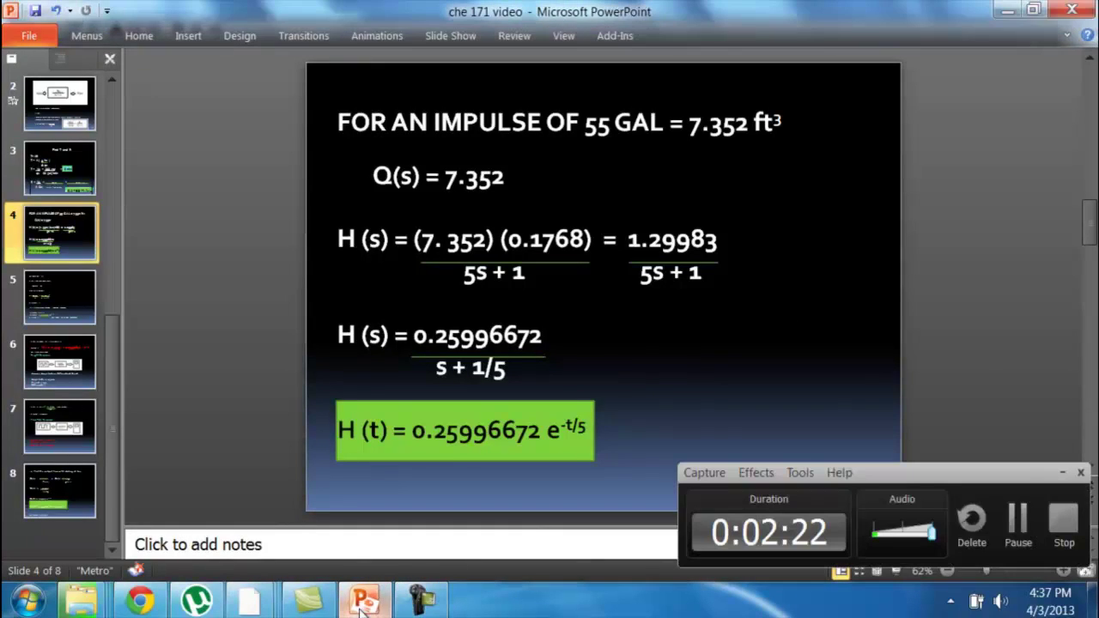
pyautogui.click(300, 603)
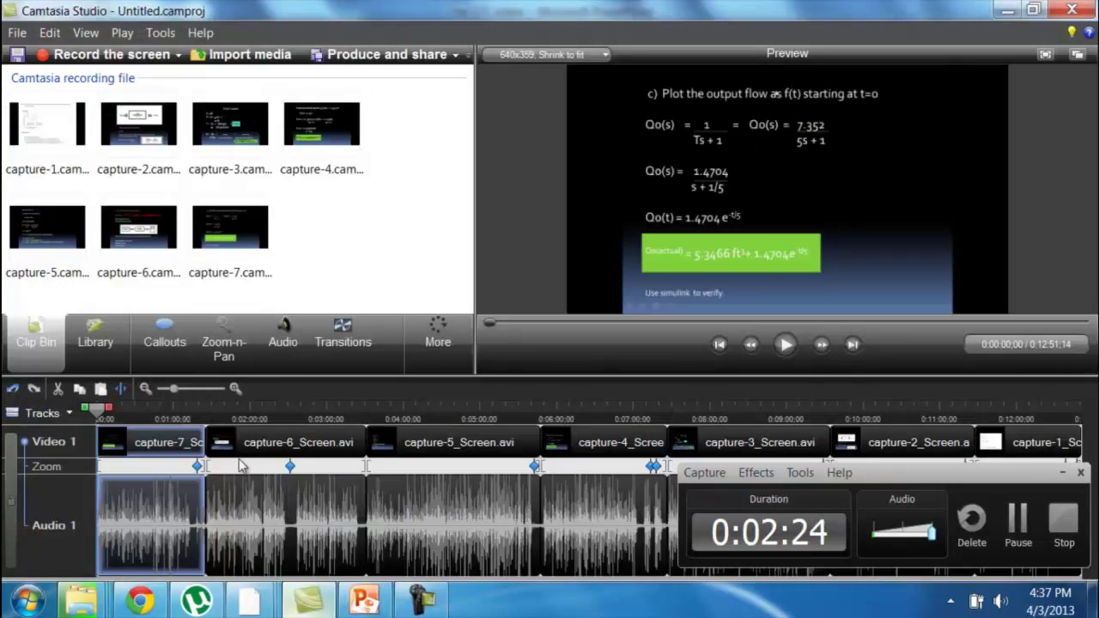
# Close the Scope plot window and bring the PowerPoint presentation forward.
pyautogui.moveTo(249, 601)
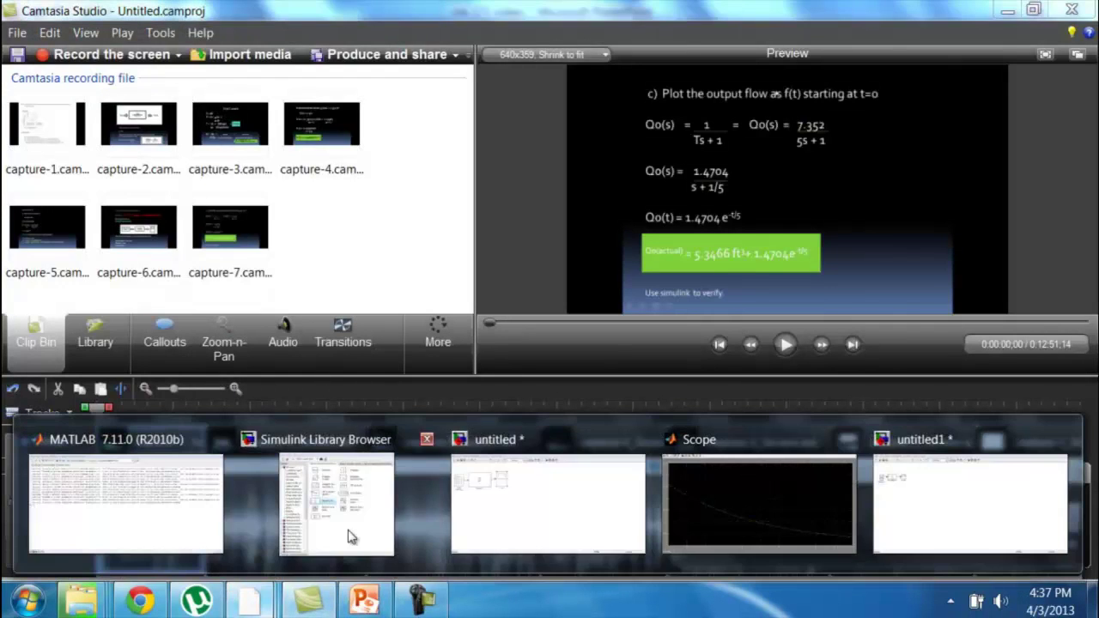
pyautogui.click(737, 488)
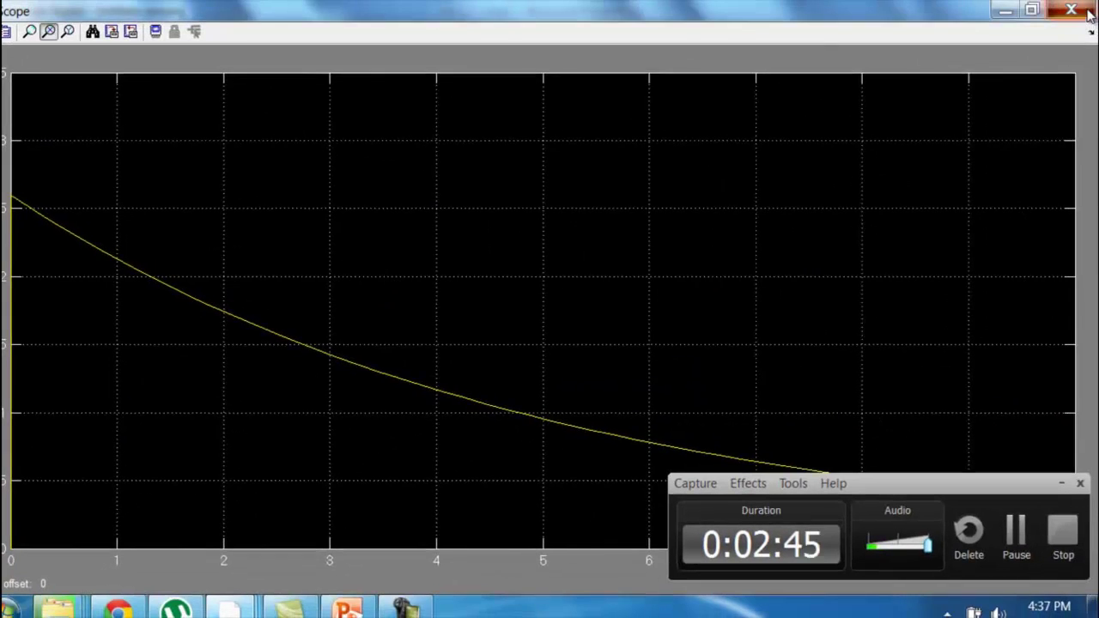
pyautogui.click(1087, 12)
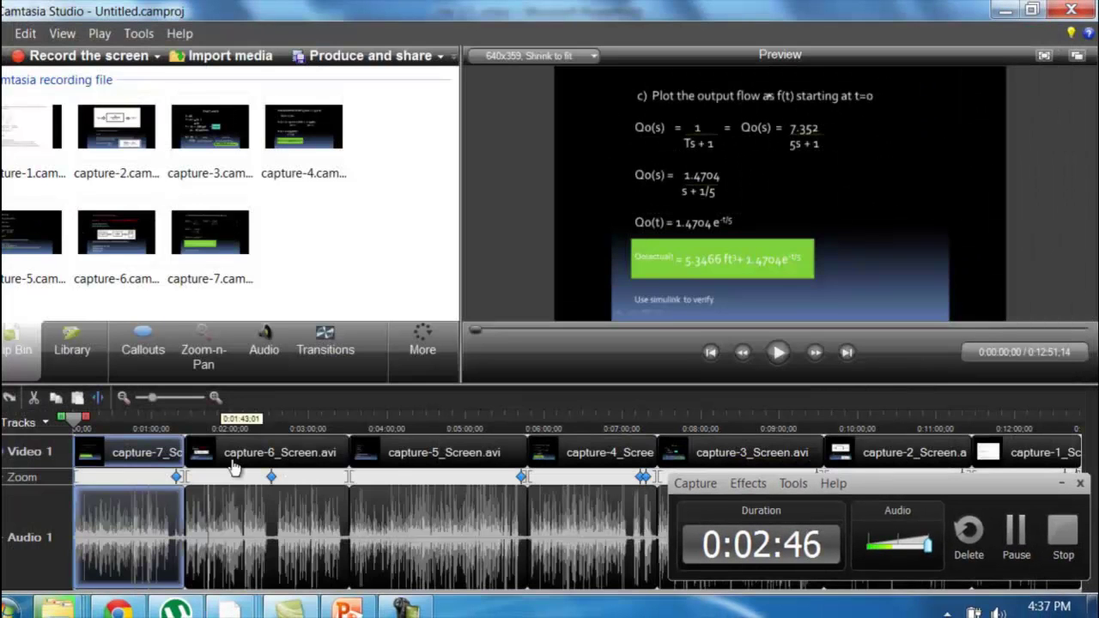
pyautogui.moveTo(348, 608)
pyautogui.click(275, 515)
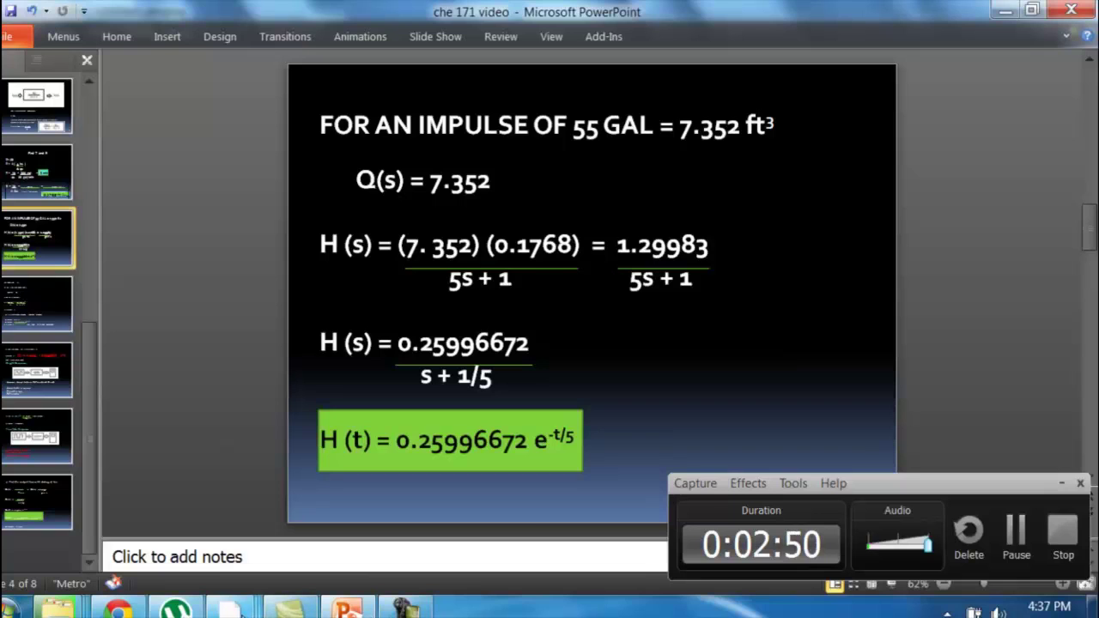
# Return to the untitled model and set the simulation stop time to 100.
pyautogui.moveTo(286, 610)
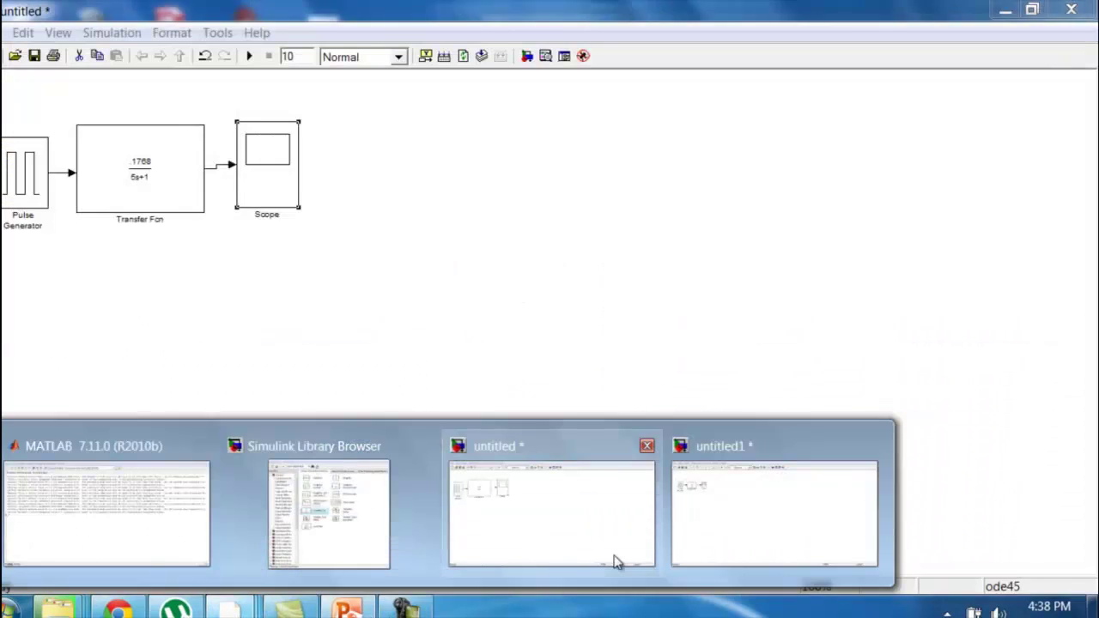
pyautogui.click(613, 558)
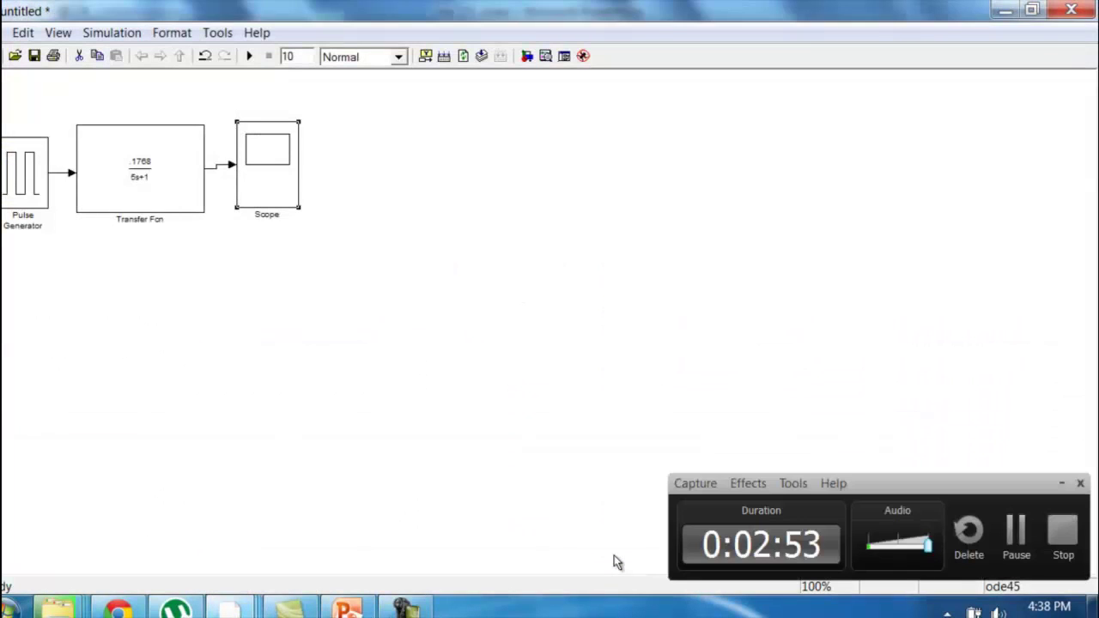
pyautogui.doubleClick(305, 57)
pyautogui.write('100')
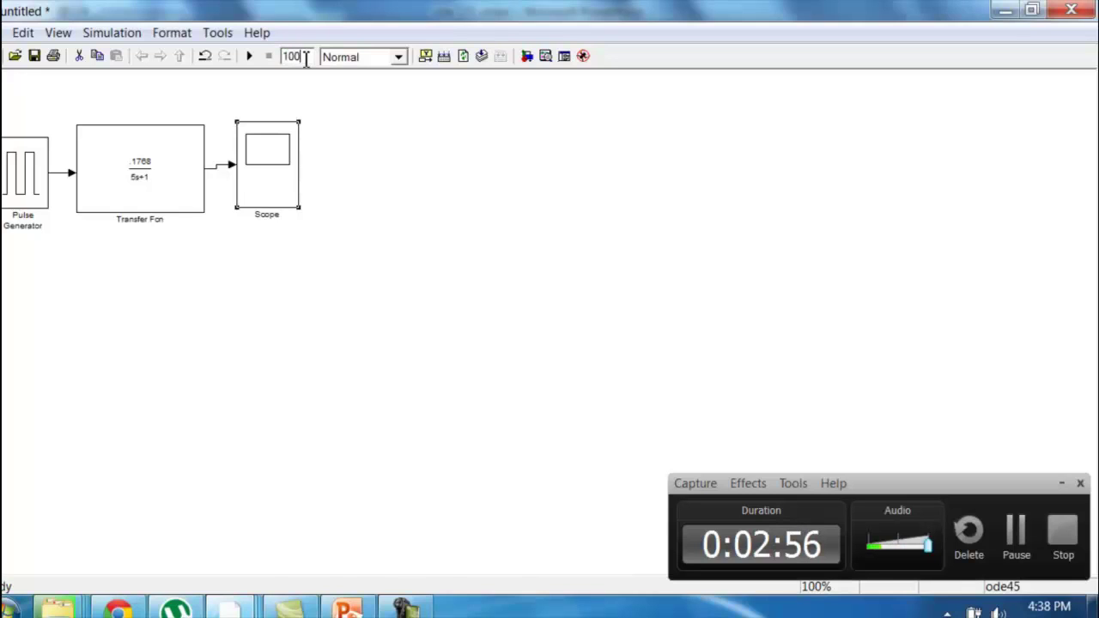
# Rerun the simulation, autoscale the Scope's 100-second decay, and switch to the Qo slide show.
pyautogui.click(249, 57)
pyautogui.click(268, 213)
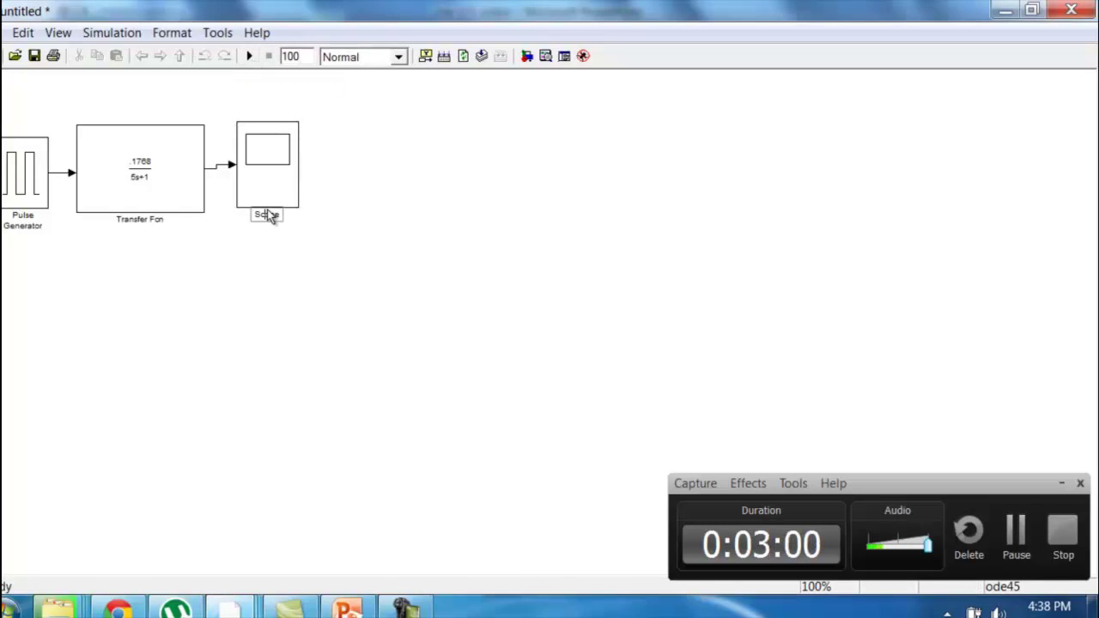
pyautogui.doubleClick(268, 203)
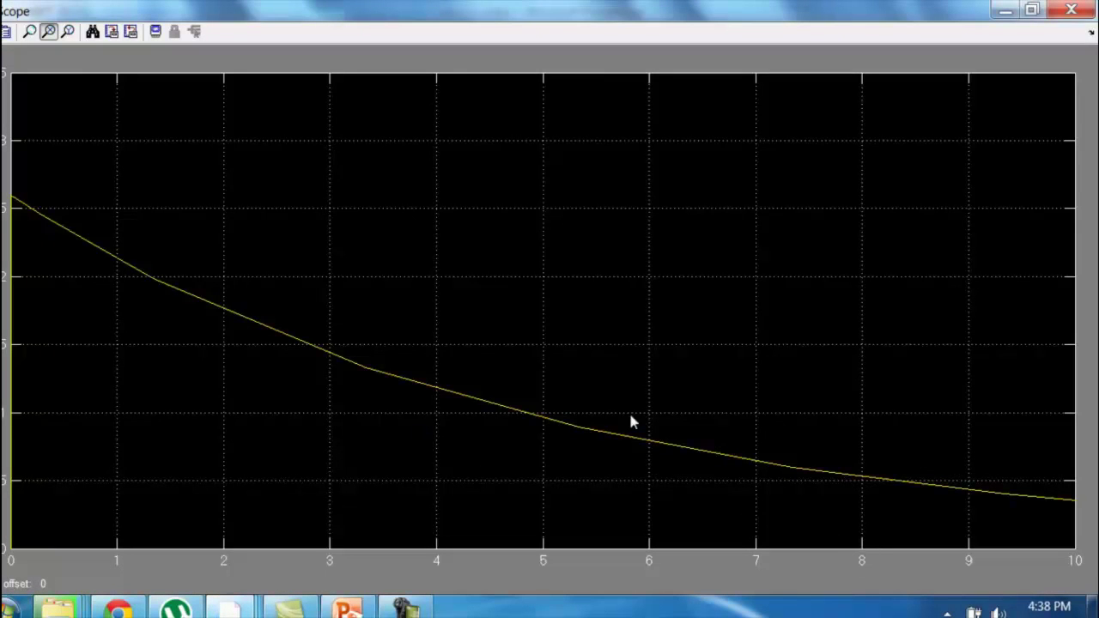
pyautogui.click(94, 30)
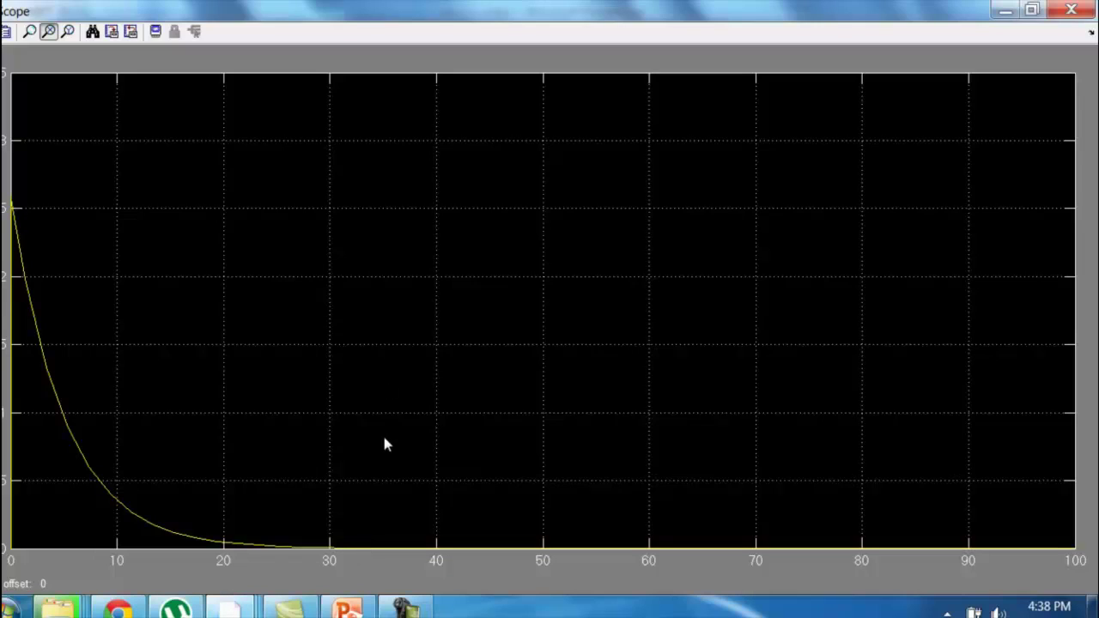
pyautogui.hotkey('alt', 'Tab')
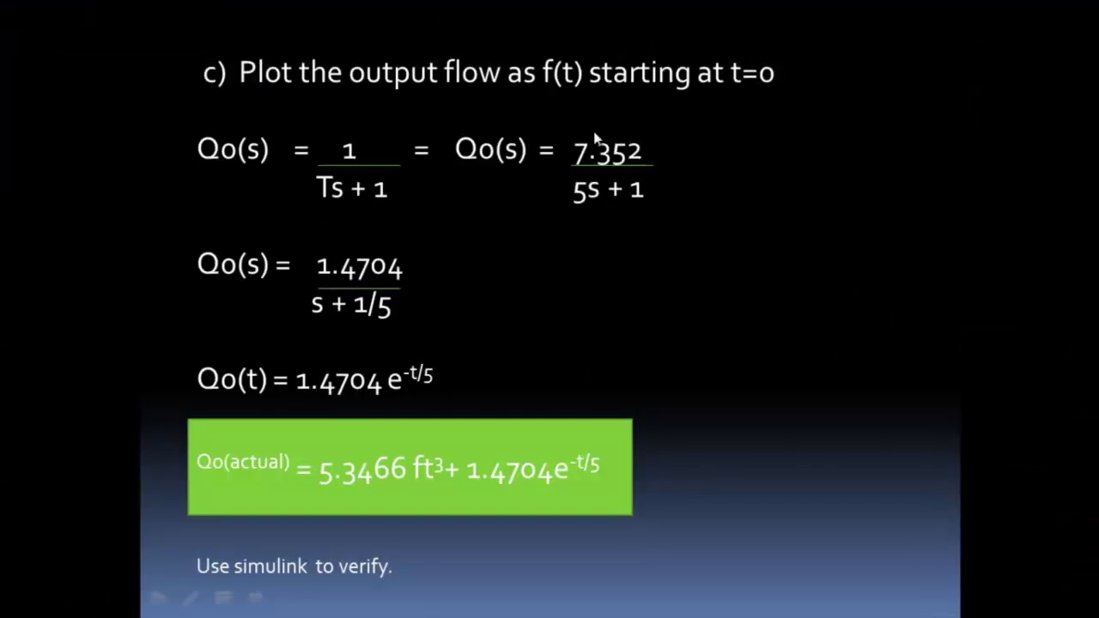